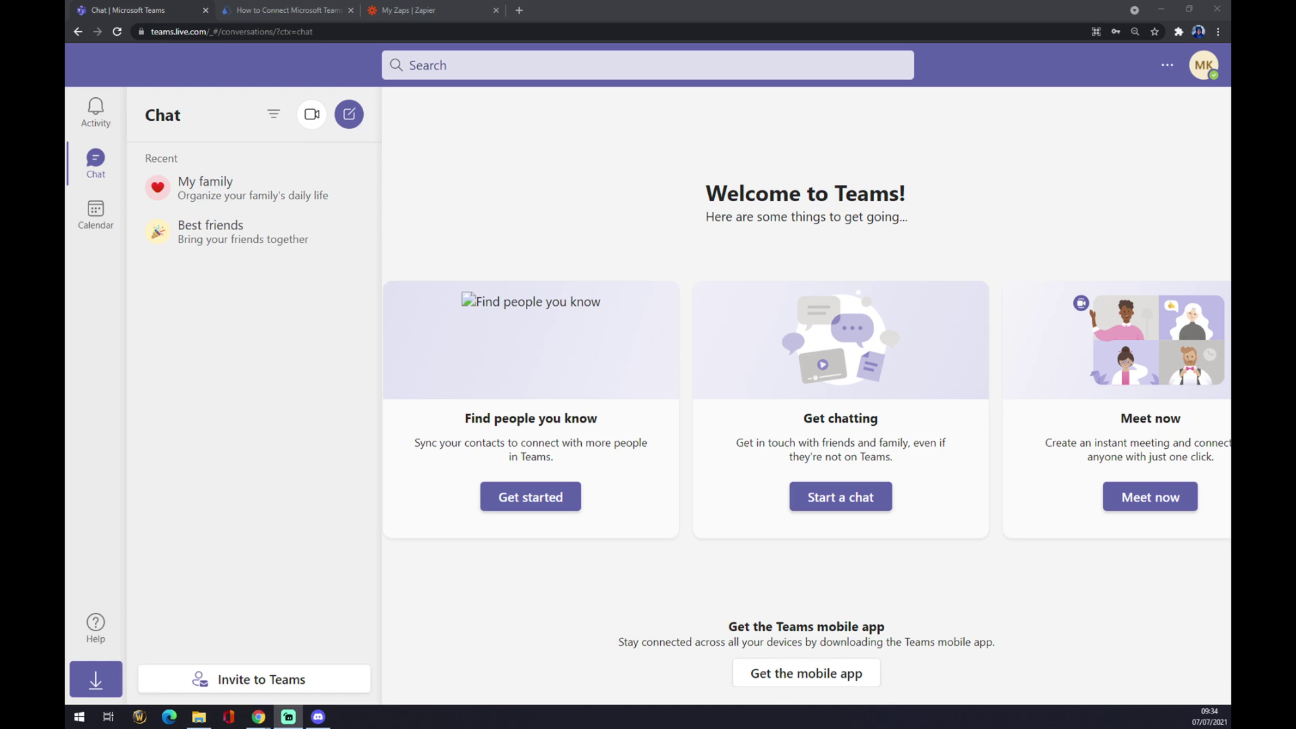
Look through the Teams profile and settings menus, then close them
click(324, 371)
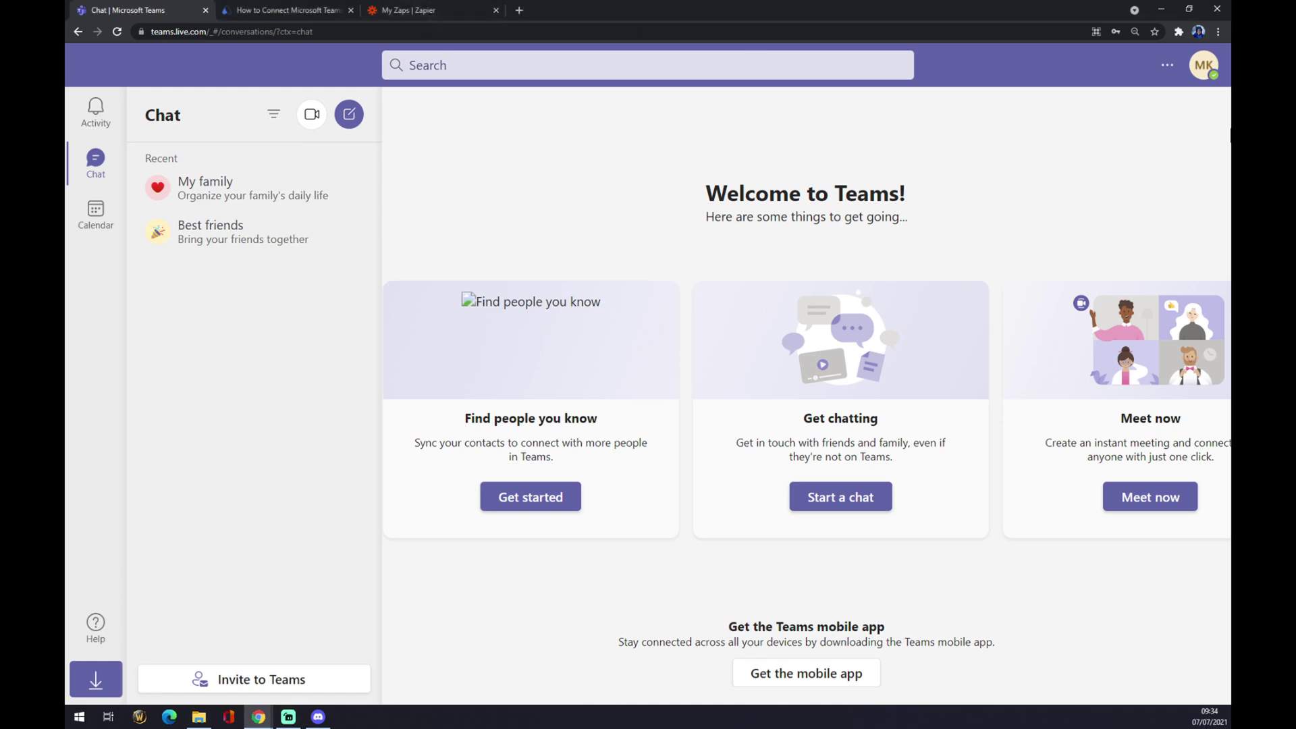
click(1189, 70)
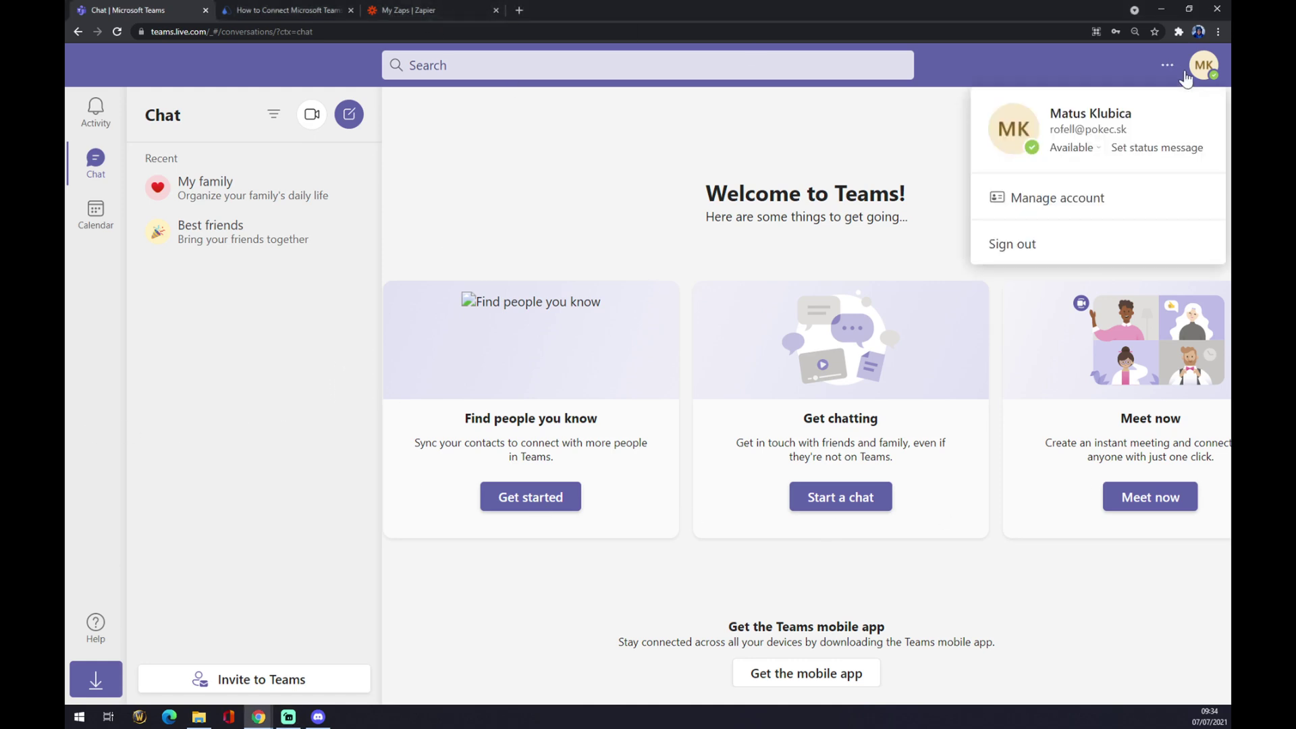
click(1167, 67)
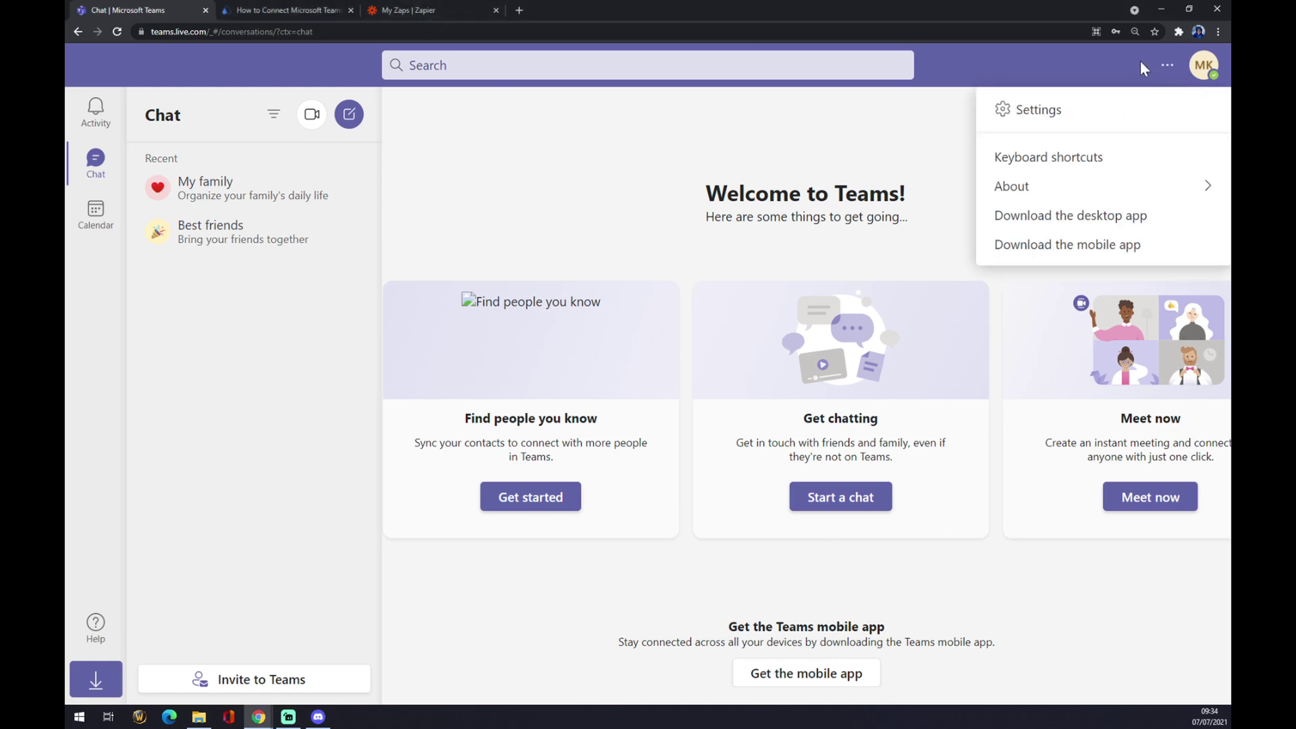
click(573, 133)
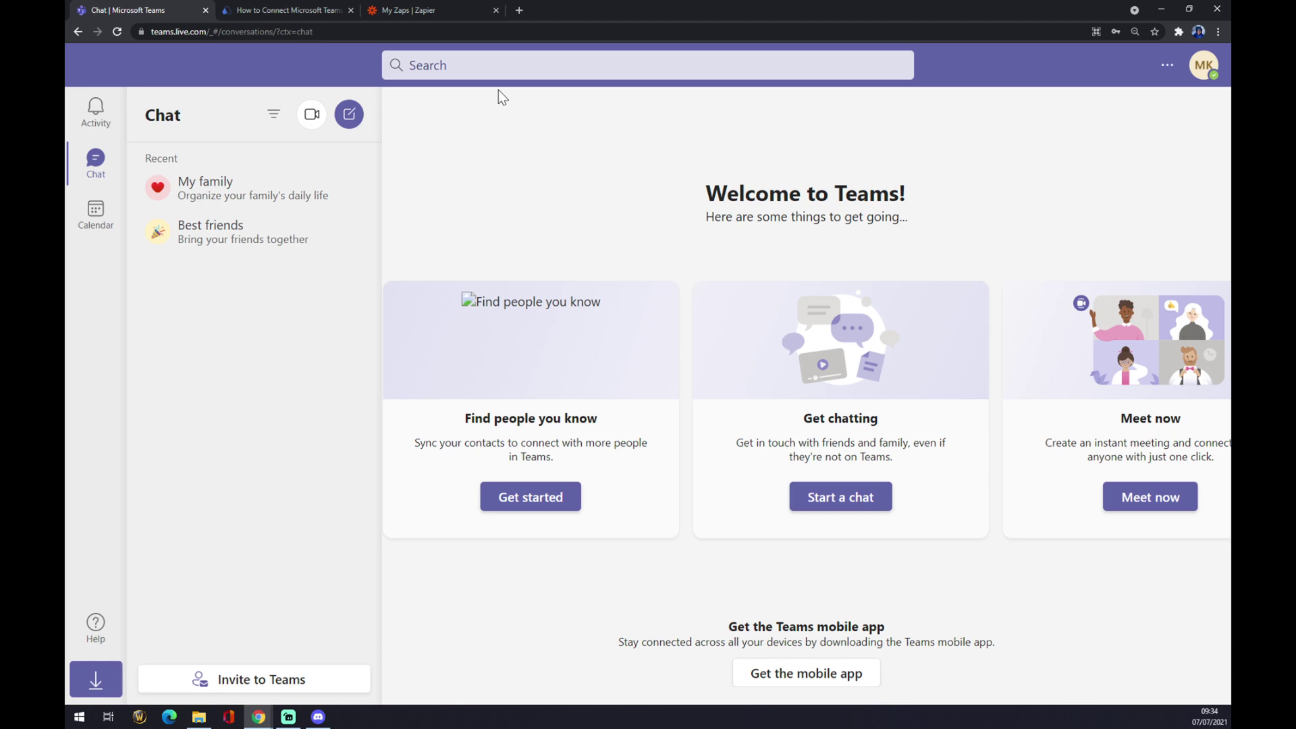
On automate.io, search all integrations for 'teams' and open the Microsoft Teams page
click(317, 9)
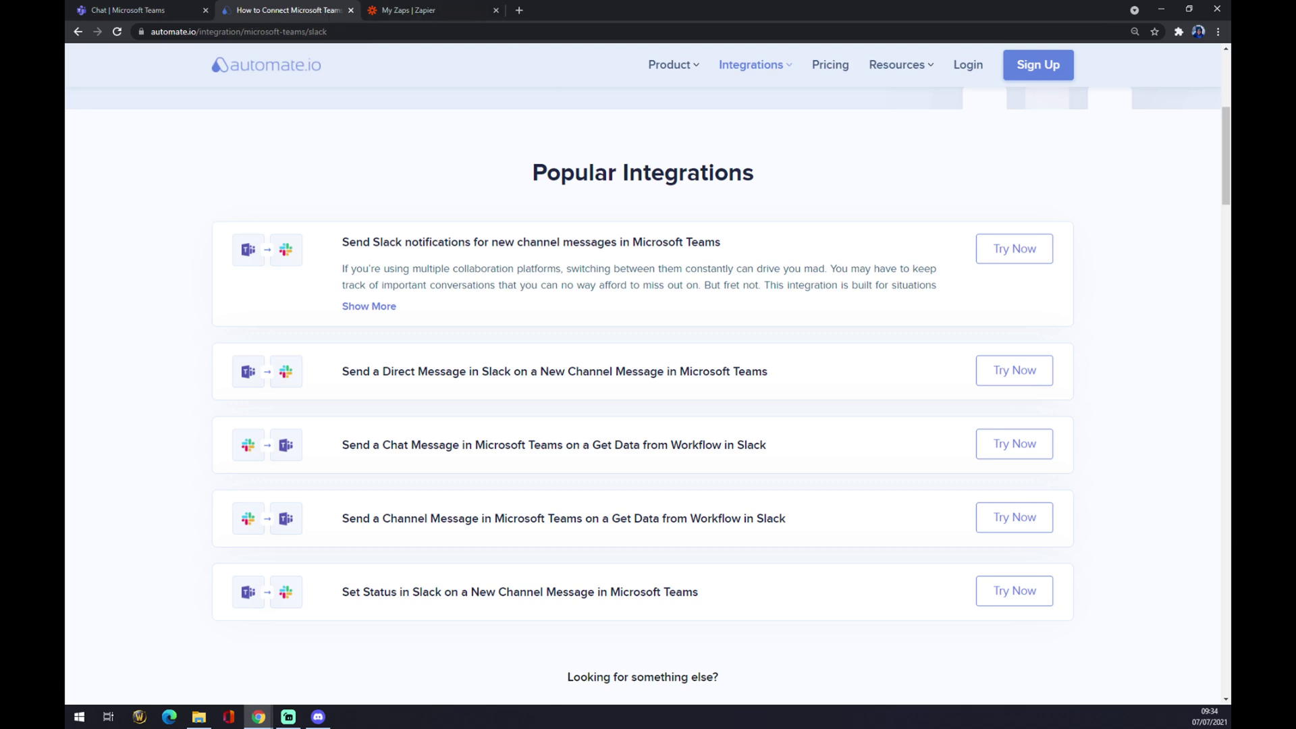
click(256, 73)
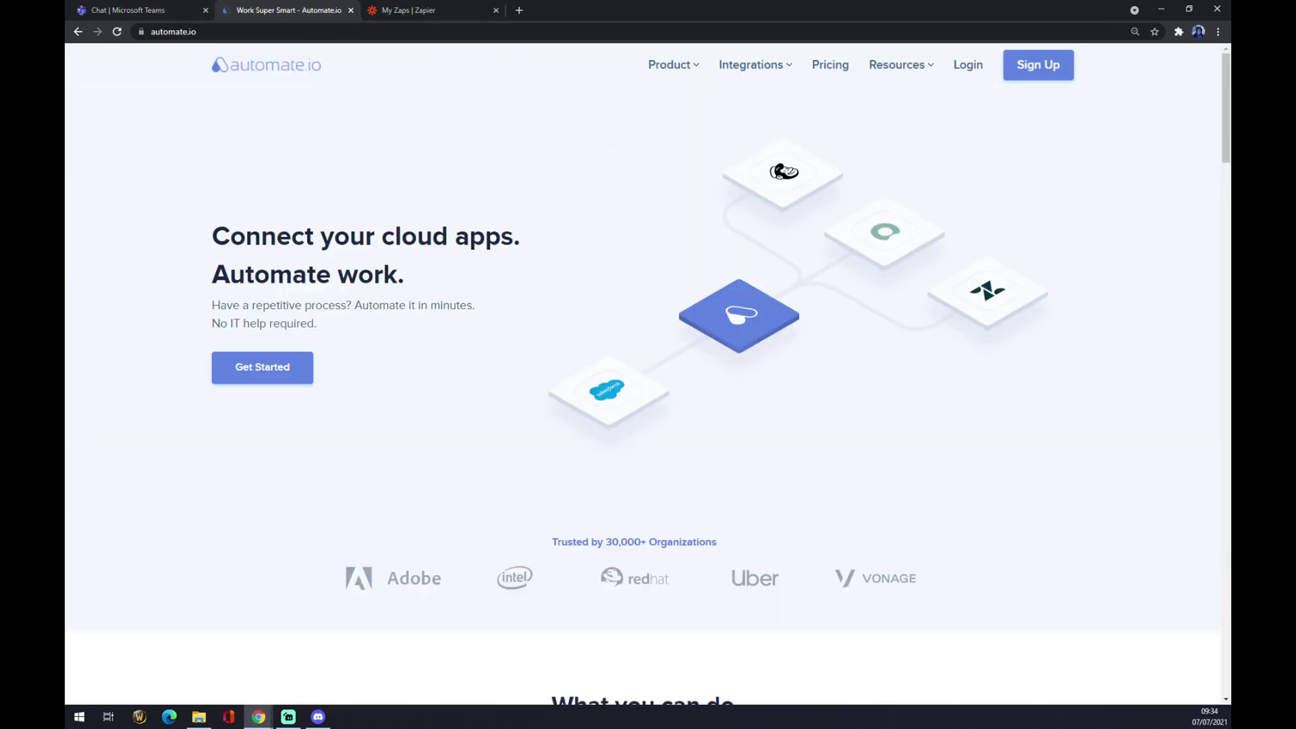
mouse_move(762, 71)
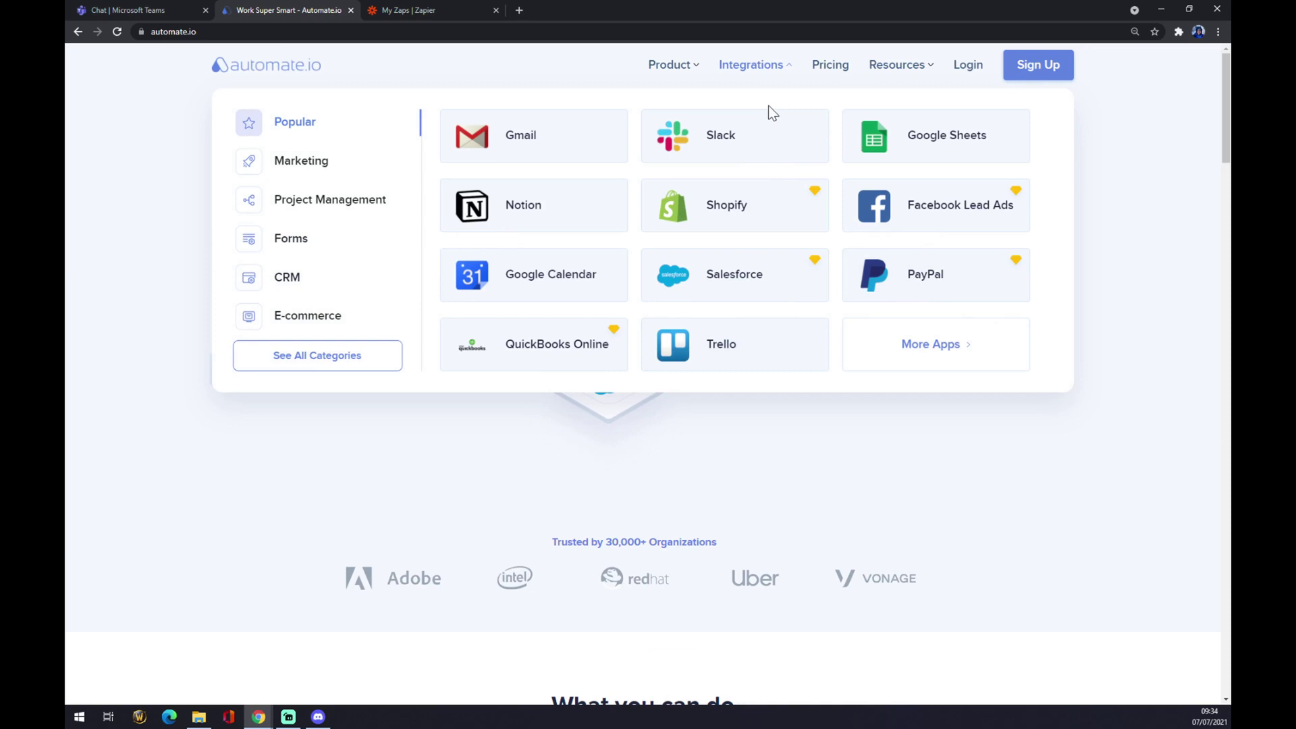
click(340, 364)
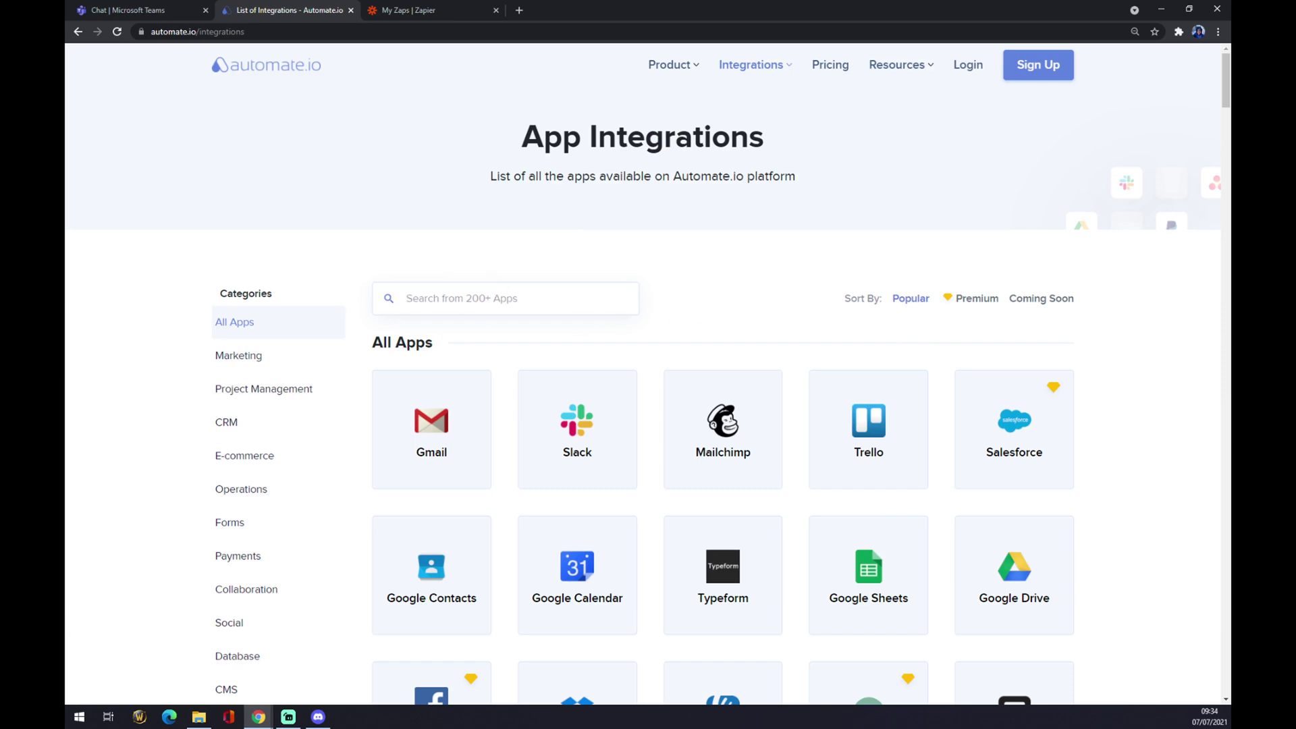
text(teams)
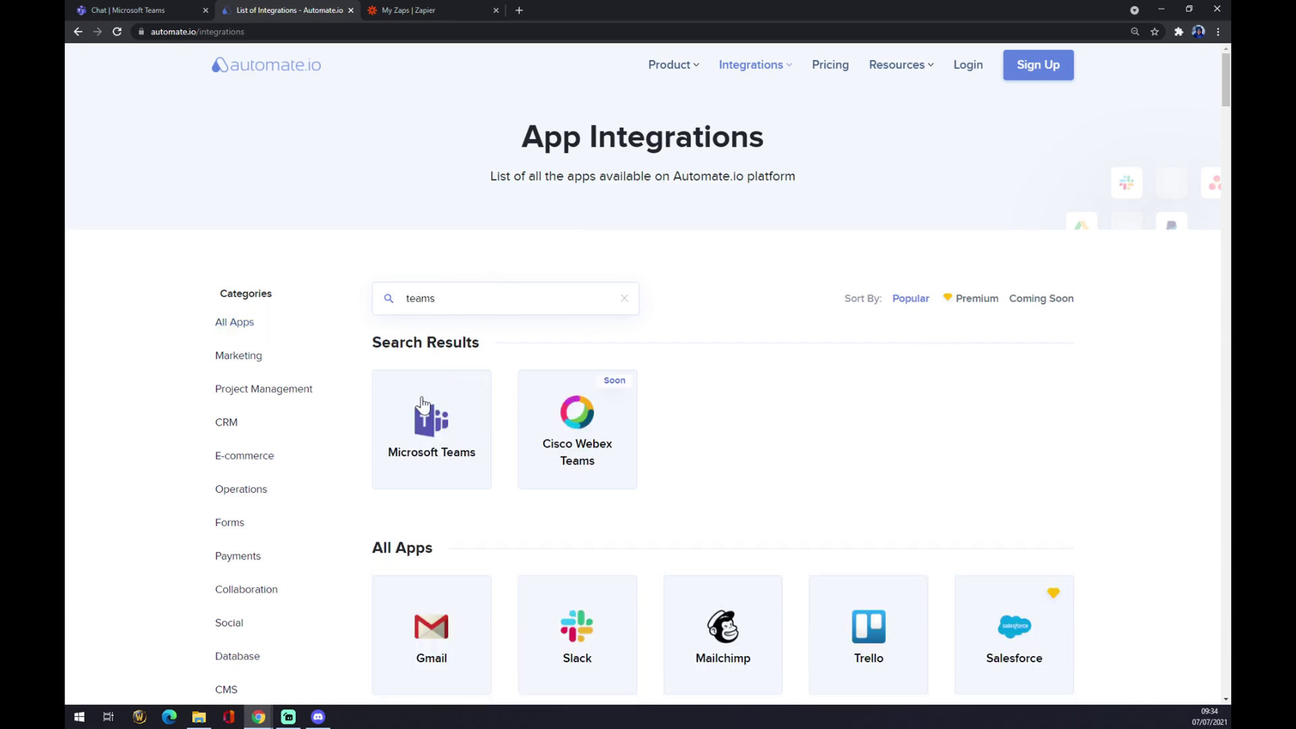
click(422, 404)
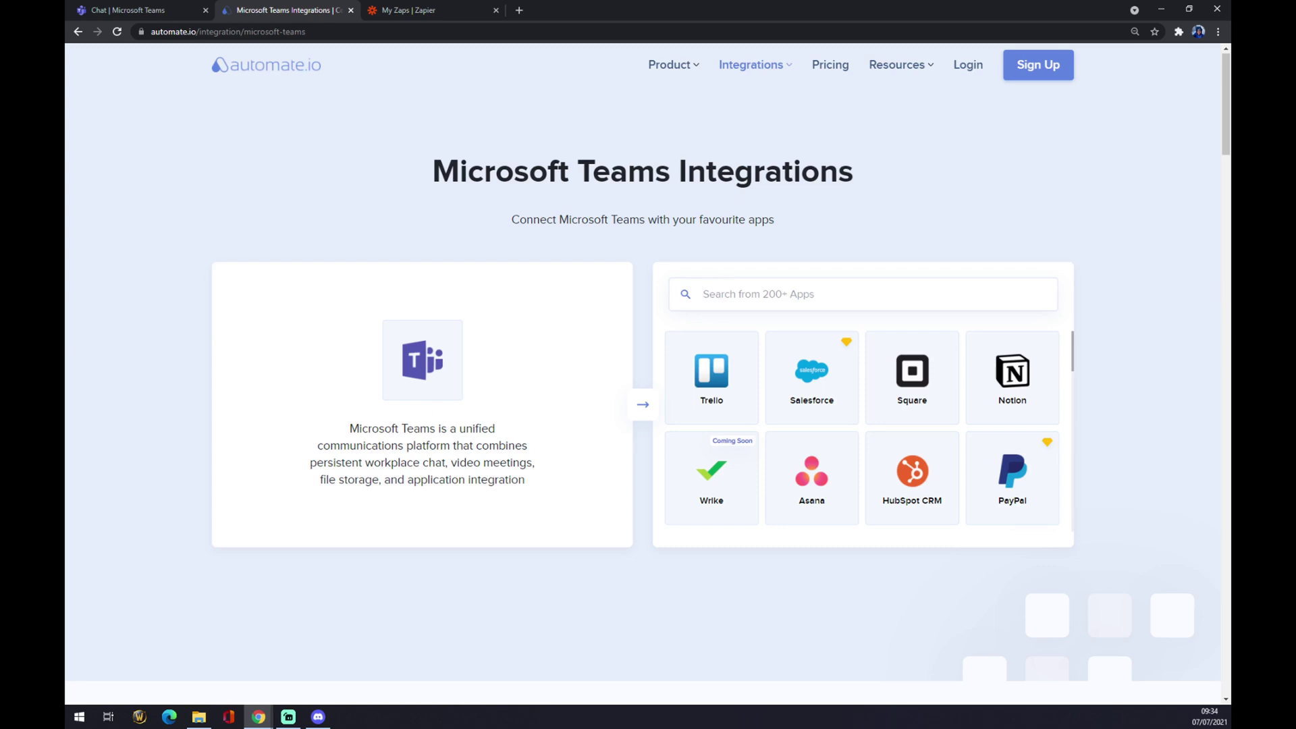
Open the Microsoft Teams + Slack page via a 'slack' search and scroll to Create your own Integration
text(slack)
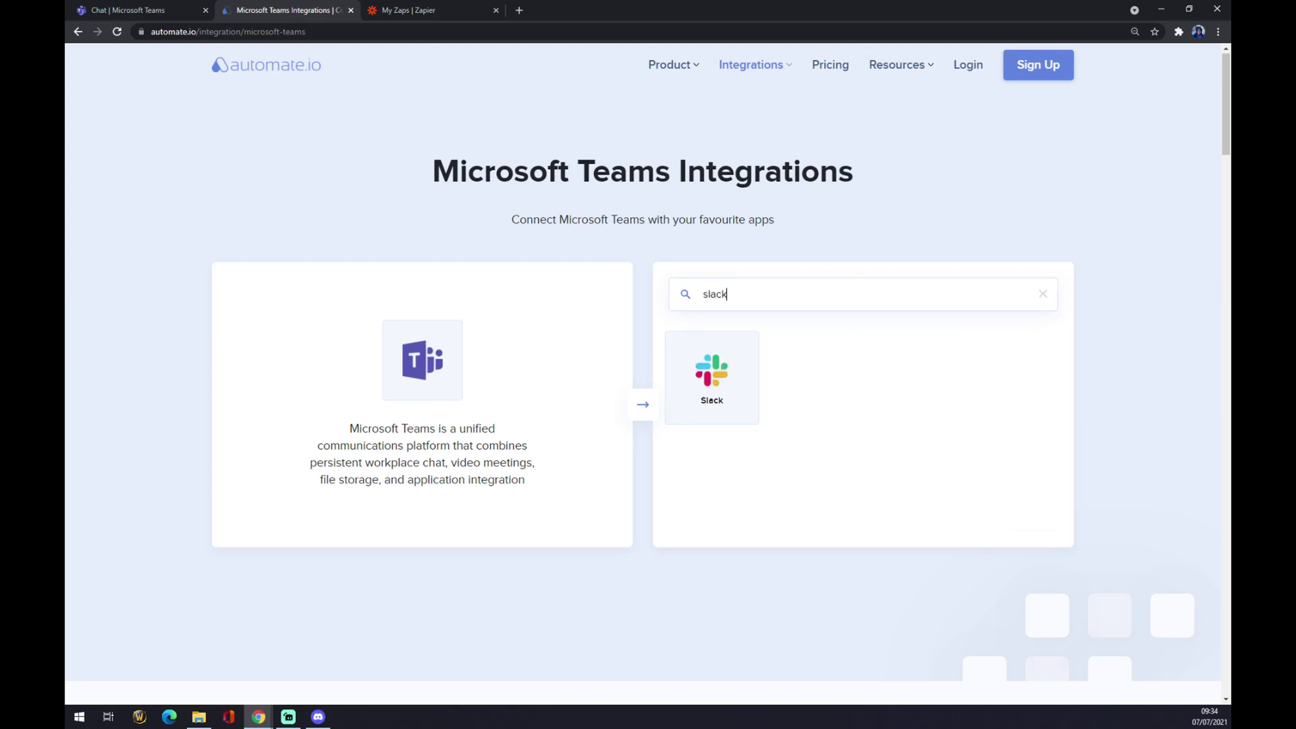
click(710, 401)
scroll(518, 391, down, 5)
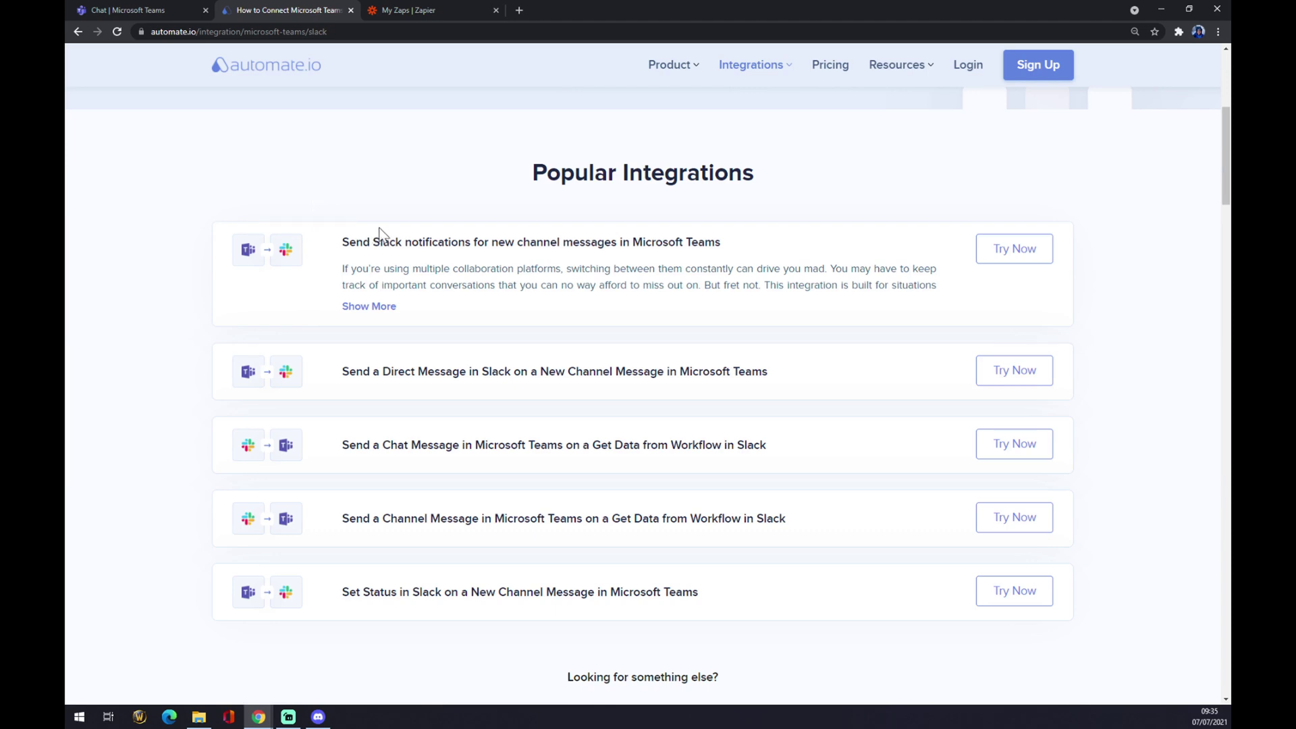
scroll(395, 236, down, 5)
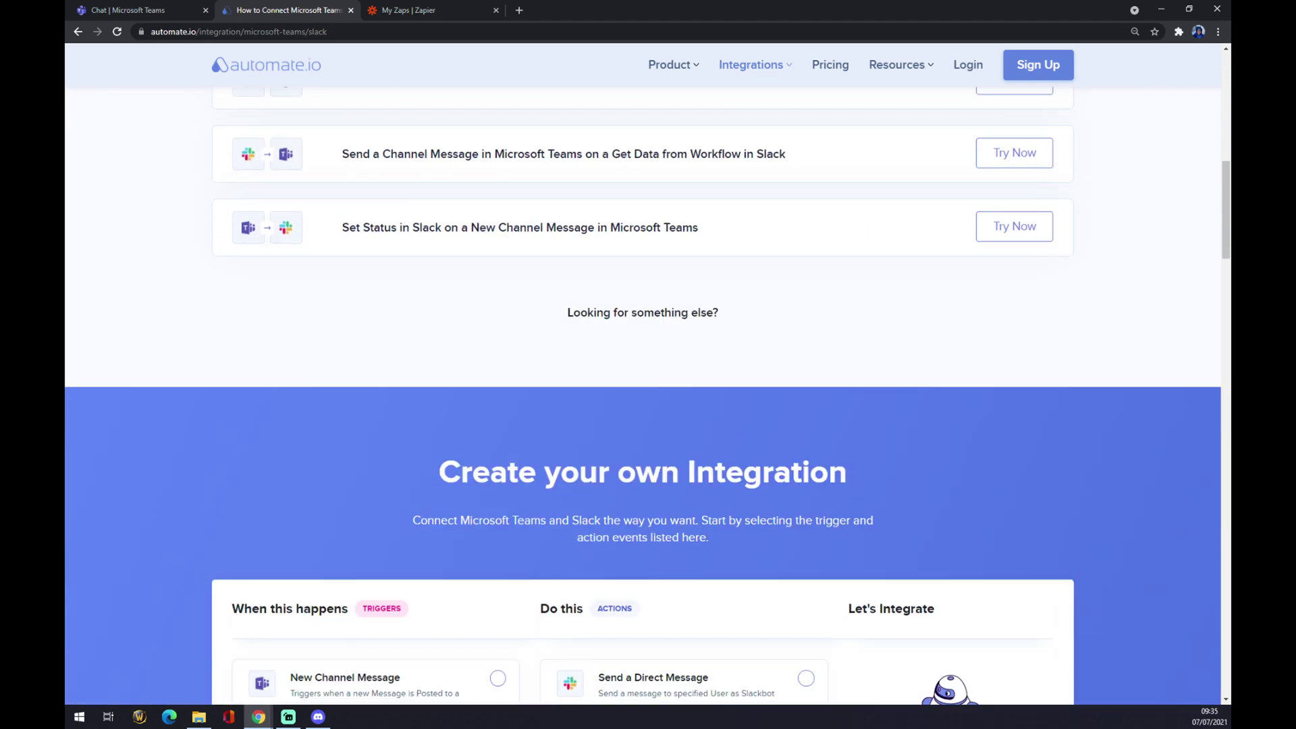
scroll(508, 238, down, 1)
scroll(509, 237, down, 1)
drag(435, 289, 876, 281)
scroll(533, 259, down, 2)
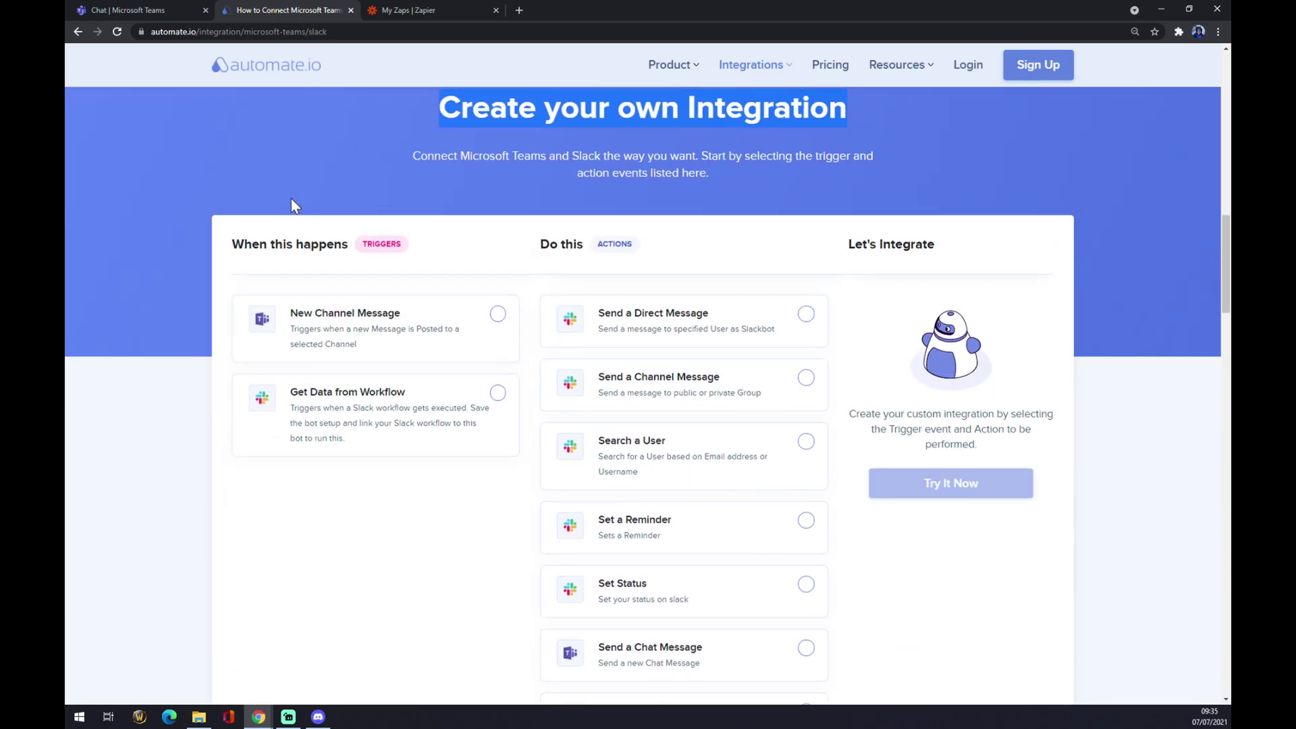
Choose New Channel Message as the Teams trigger and Send a Direct Message as the Slack action
click(414, 243)
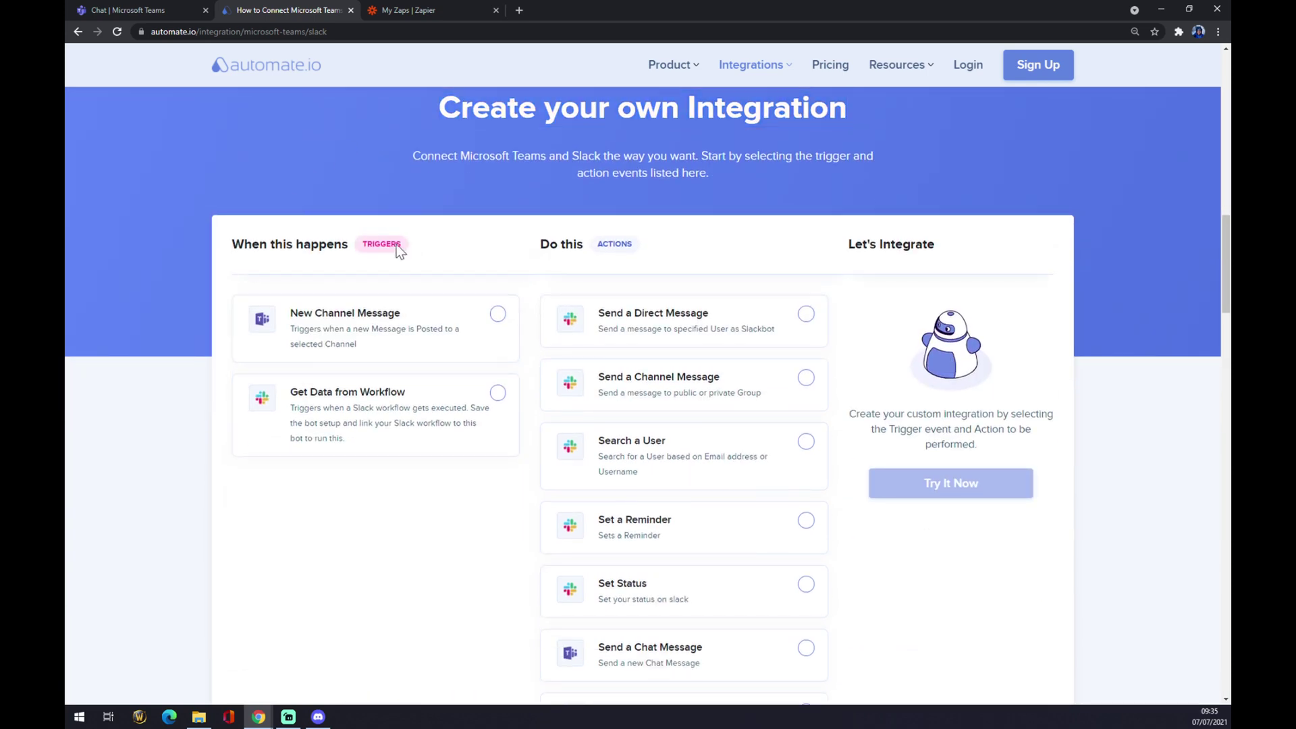
click(422, 247)
click(453, 324)
double_click(607, 245)
scroll(677, 262, down, 5)
scroll(679, 265, up, 4)
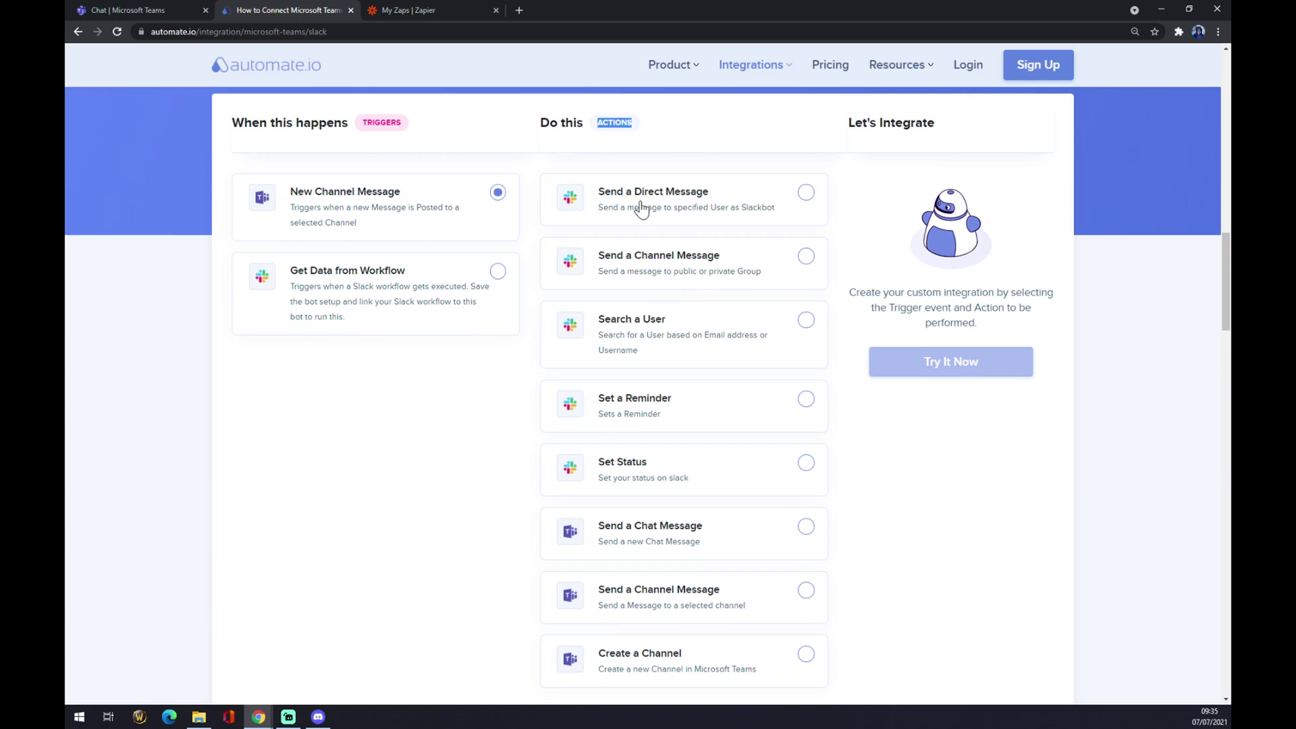
scroll(794, 197, up, 1)
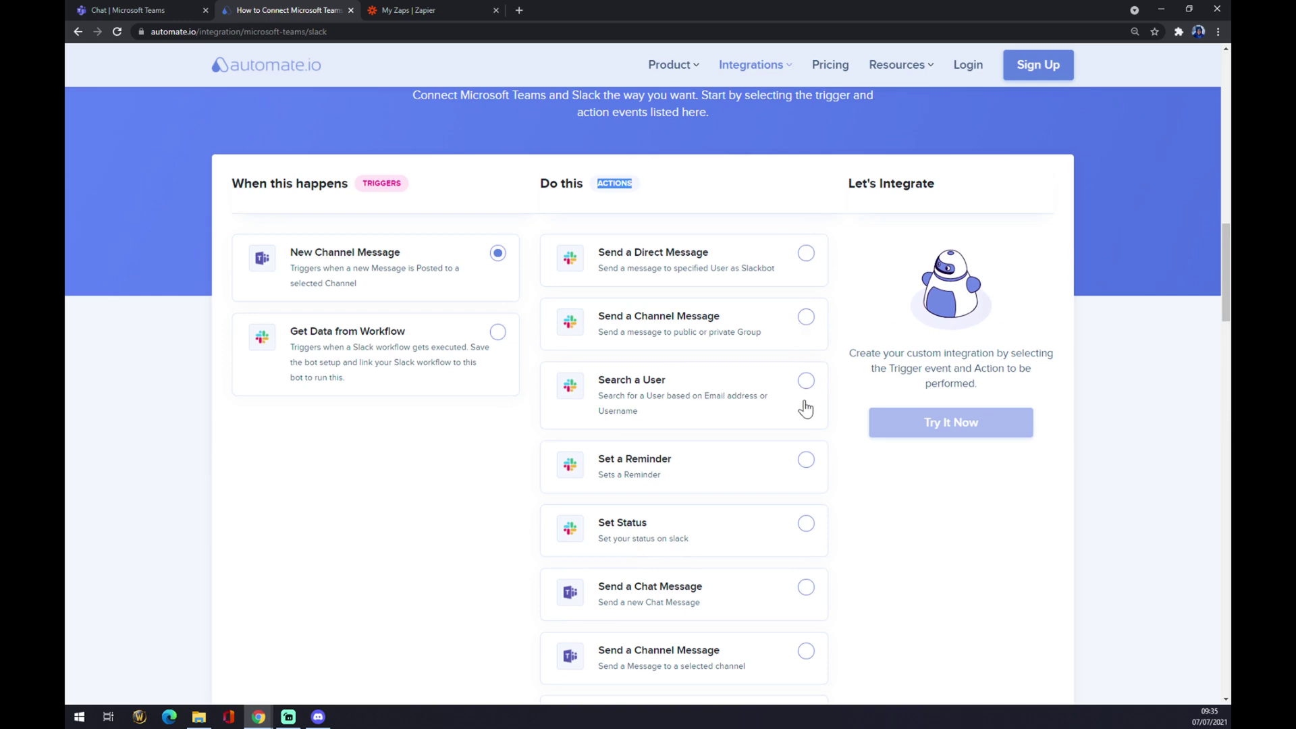
click(804, 255)
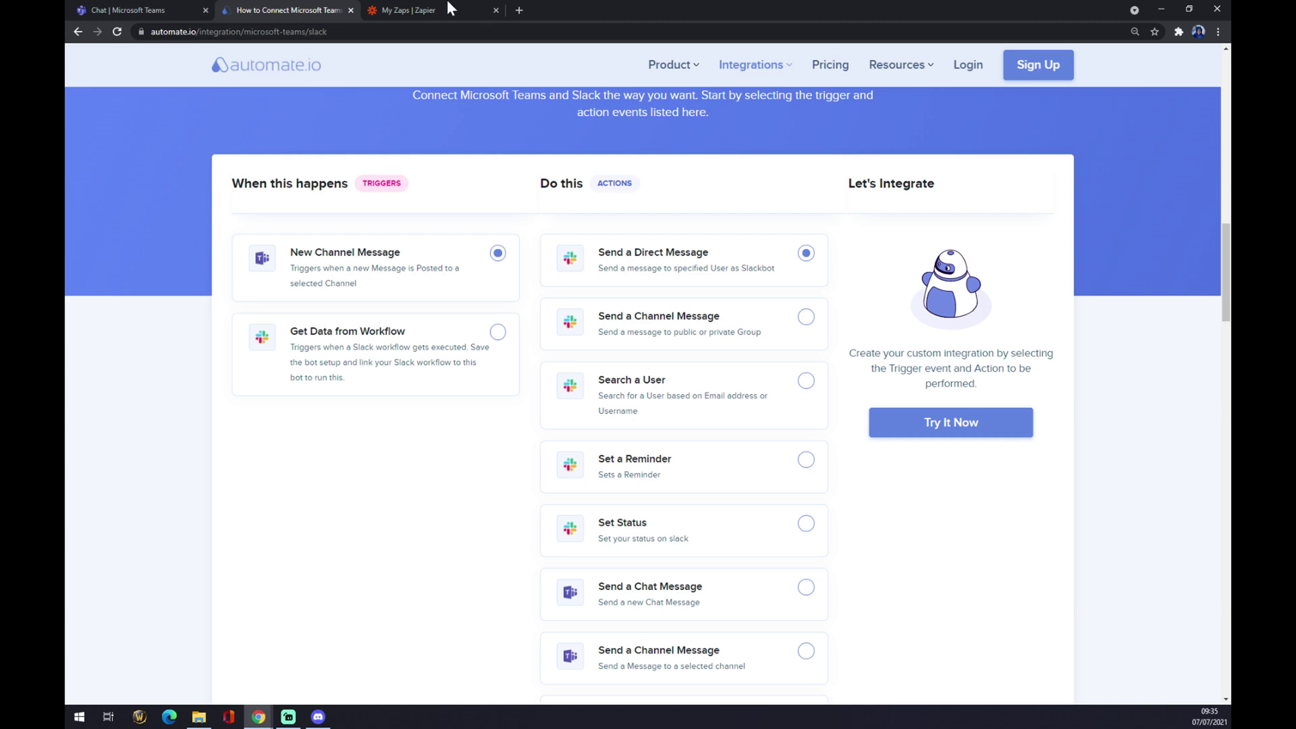
In Zapier, name the new zap 'teams to slack'
click(414, 8)
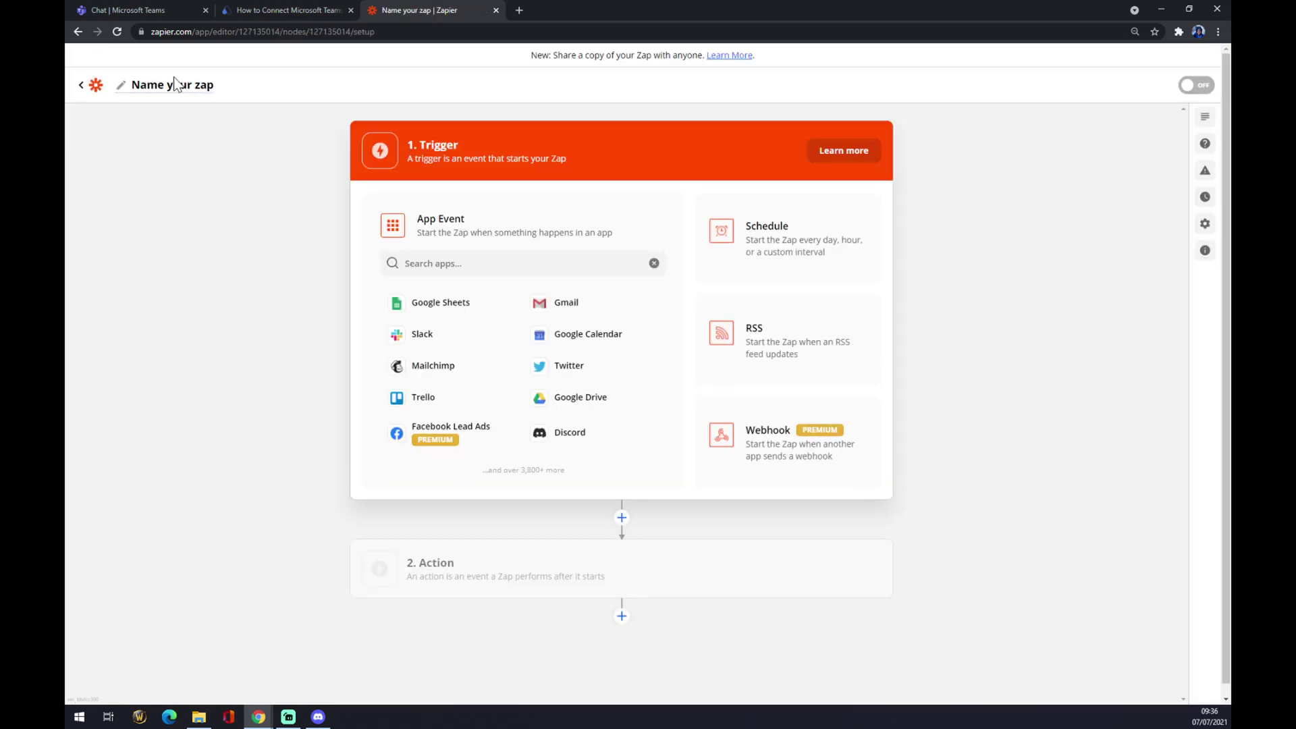
click(209, 86)
text(teams to slack)
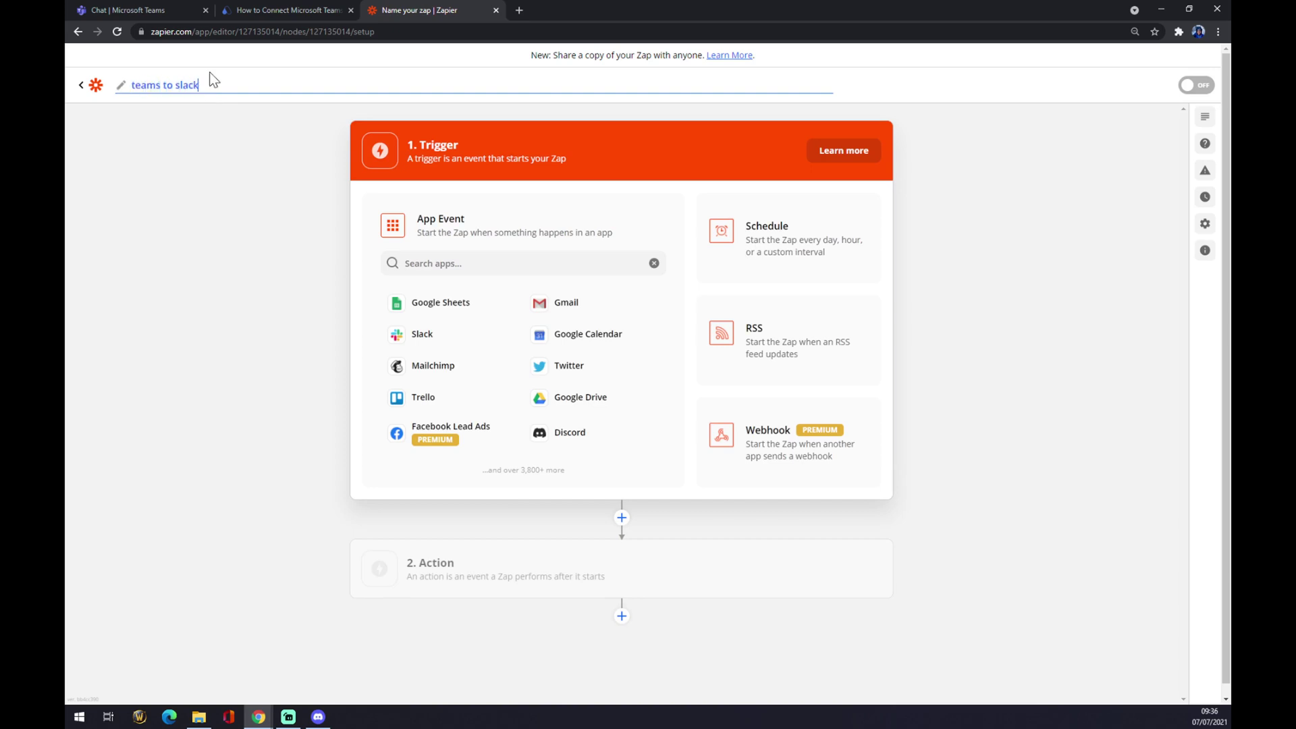
key(Return)
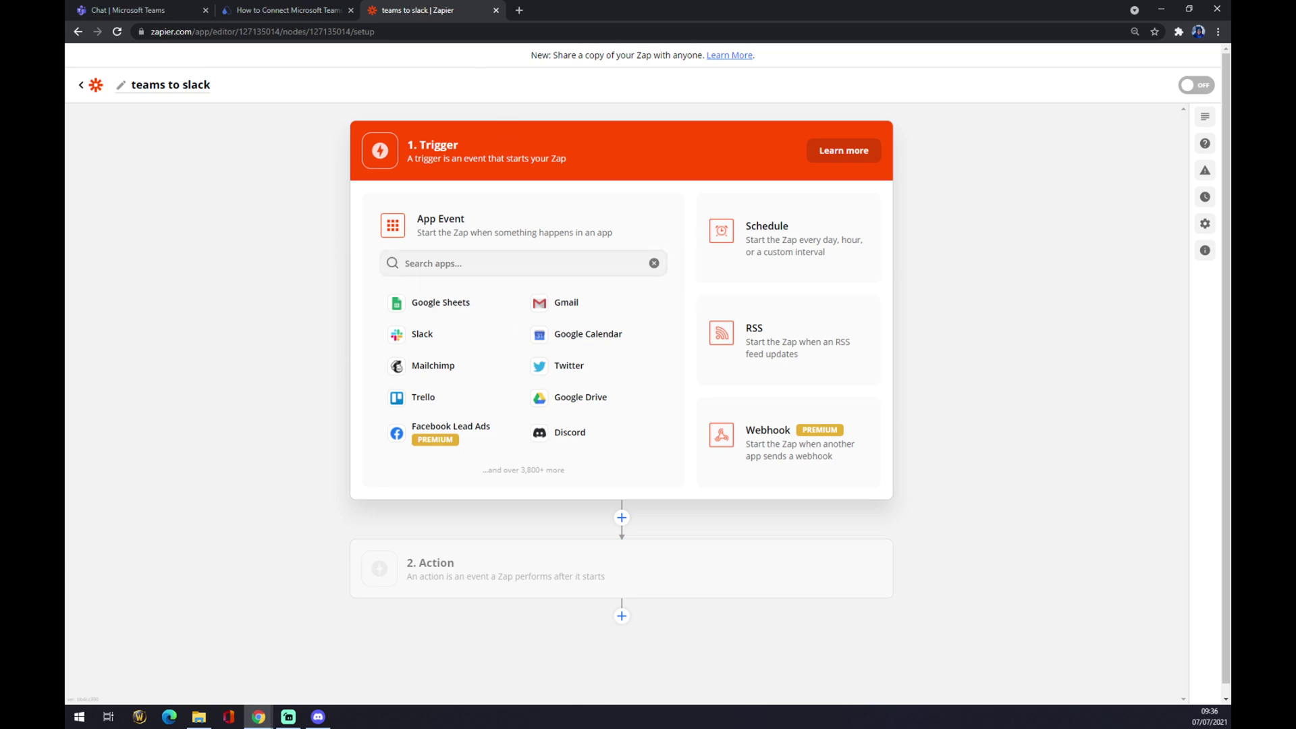
Set the trigger to Microsoft Teams' New Channel event and continue to the account step
click(434, 274)
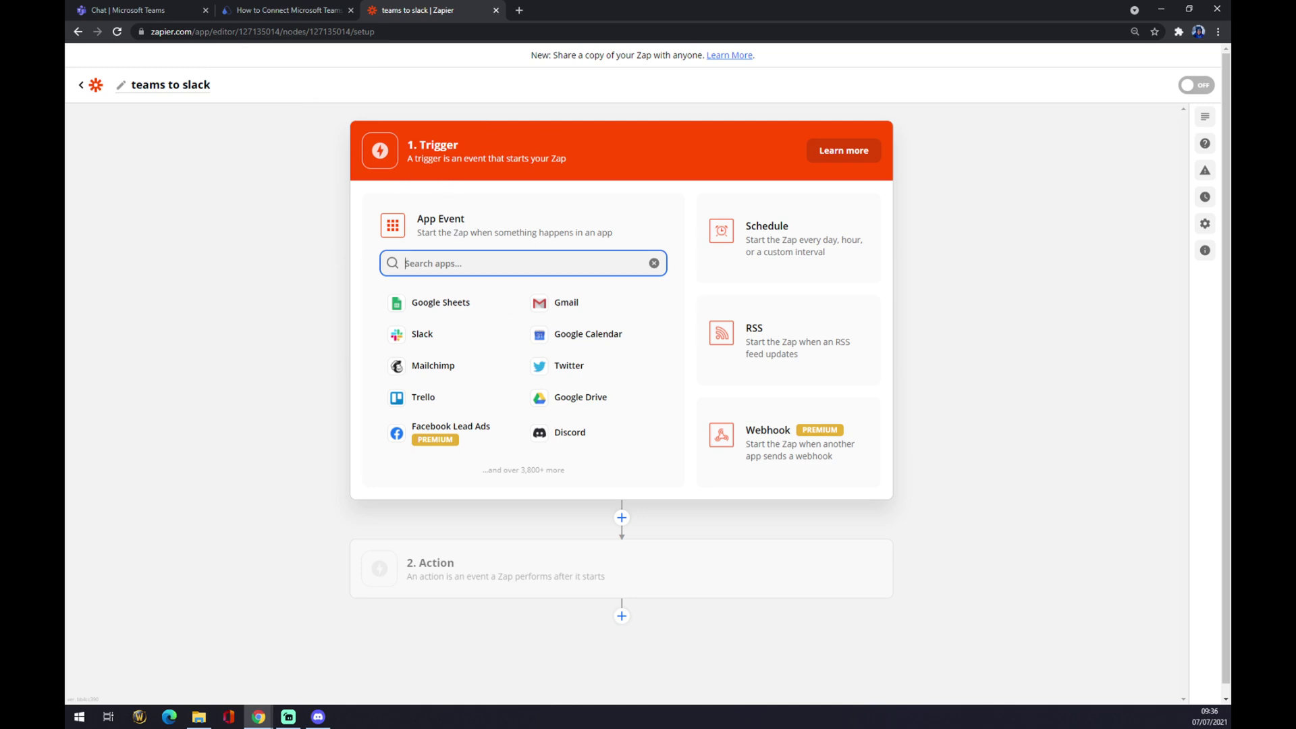
text(teams)
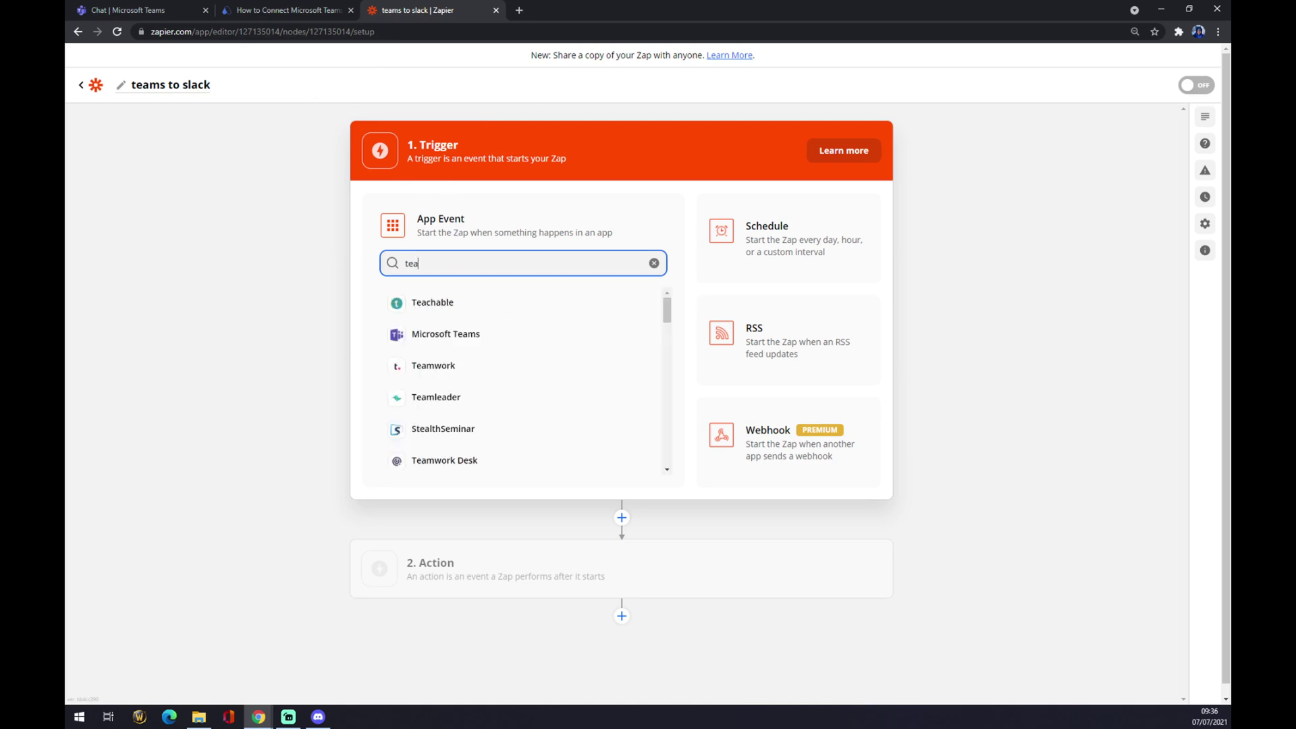
click(486, 305)
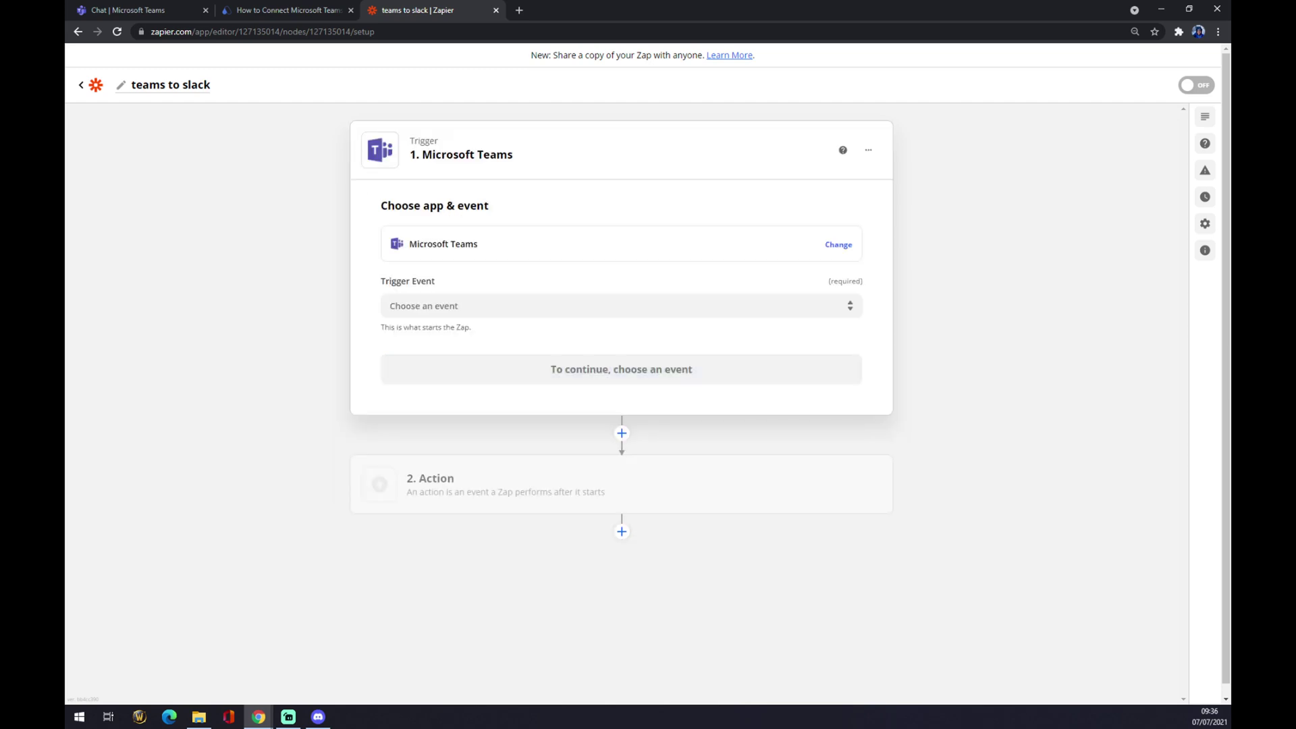
click(485, 306)
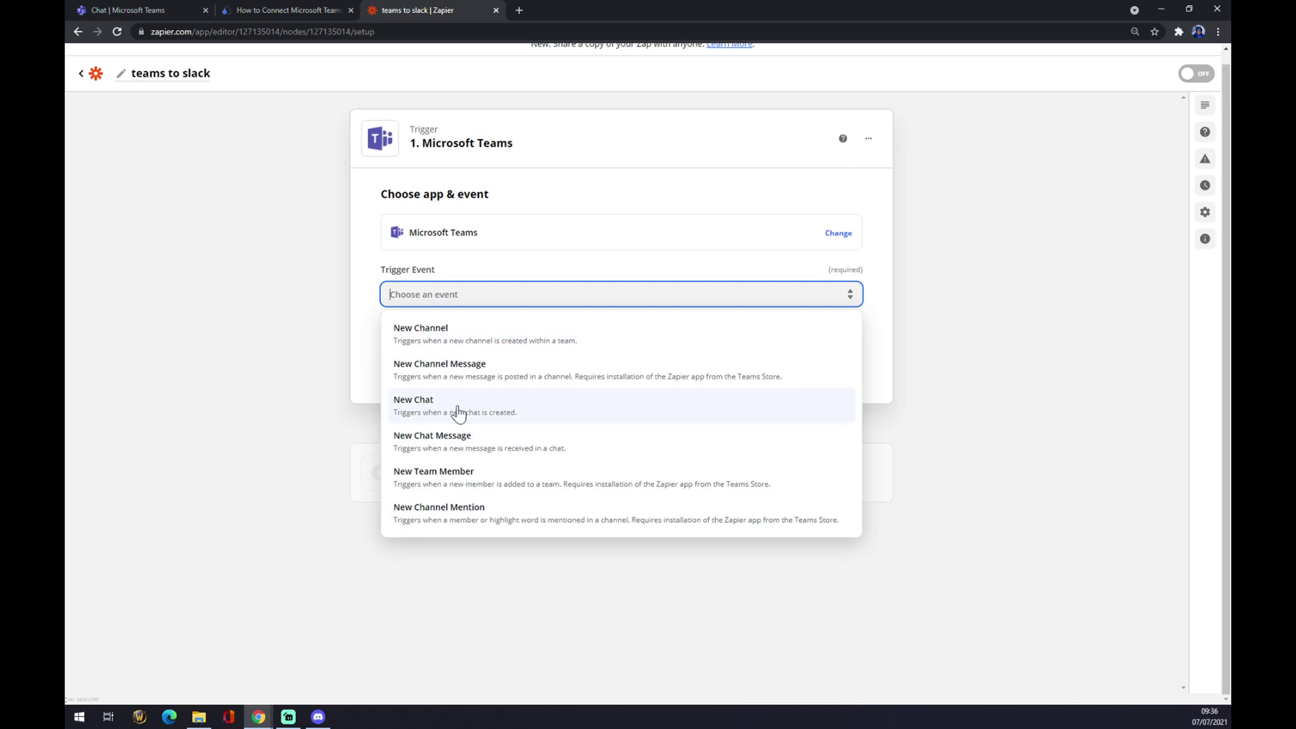
click(440, 344)
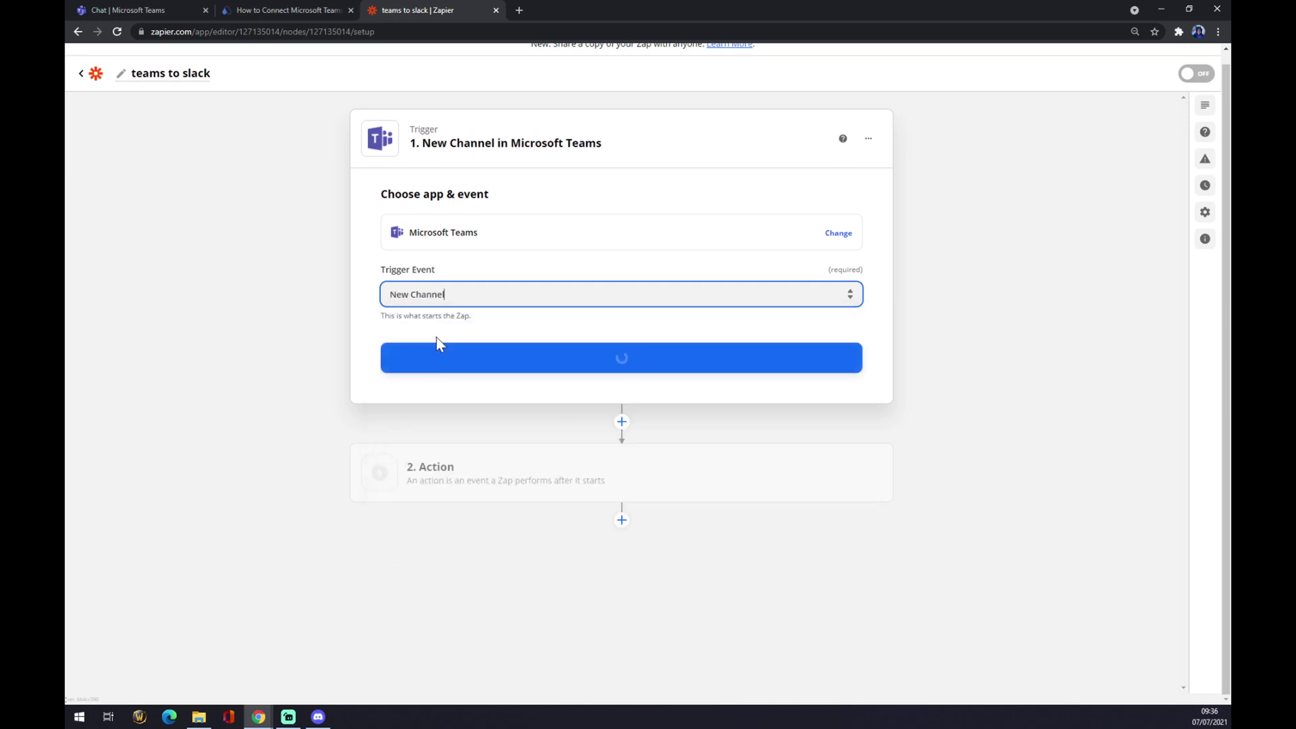
click(632, 369)
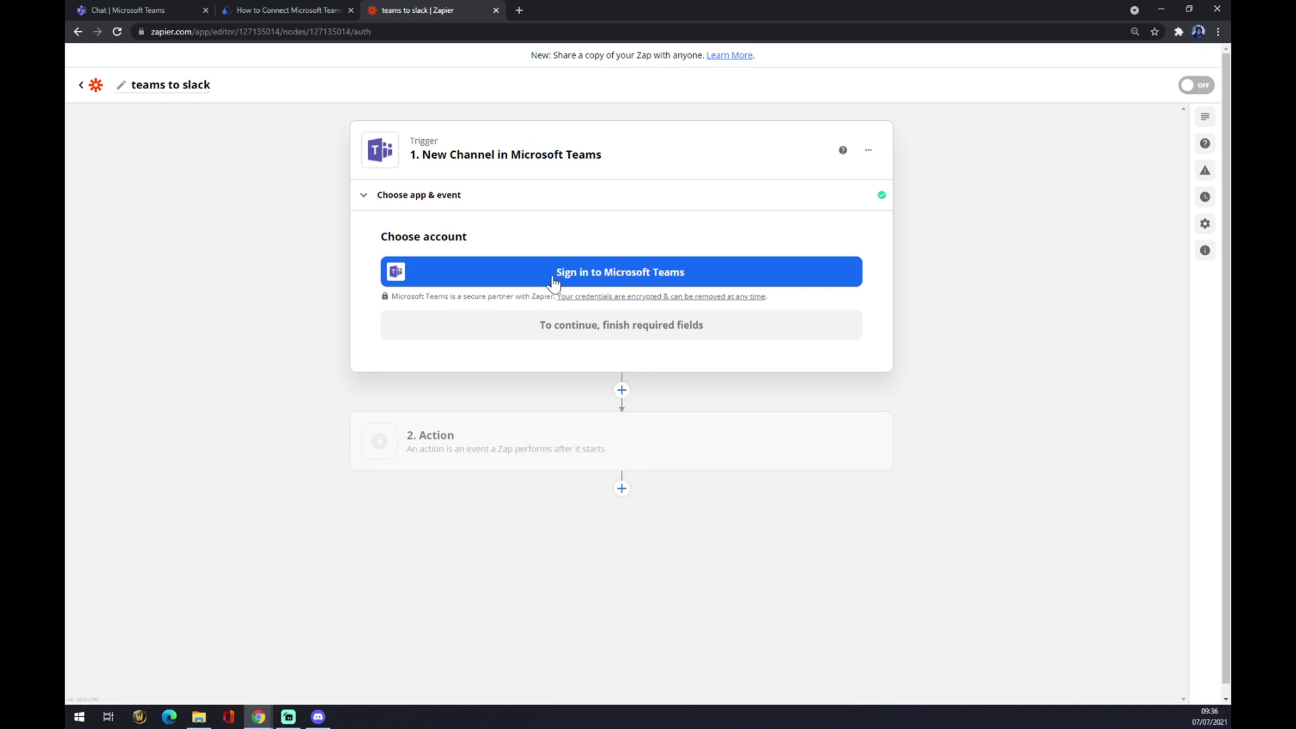
Set the action to Slack's Add Reminder event and continue to the account step
click(464, 435)
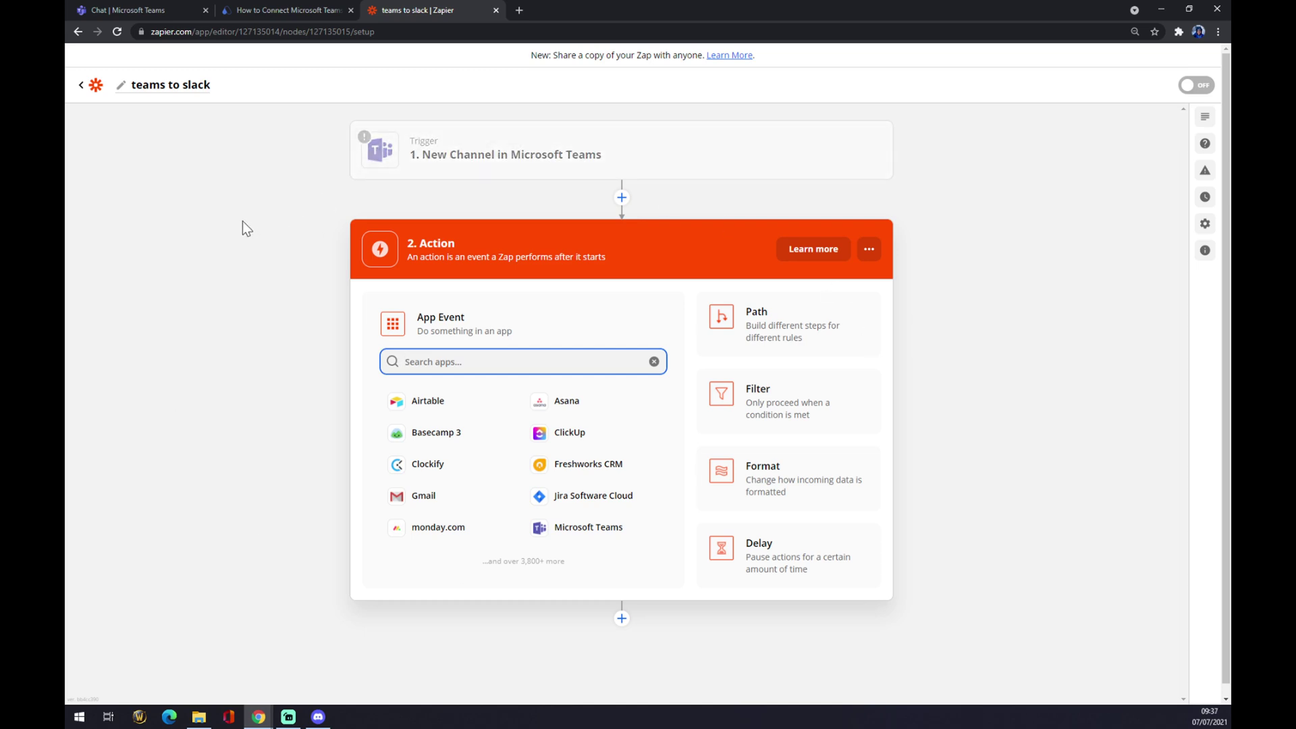
text(slack)
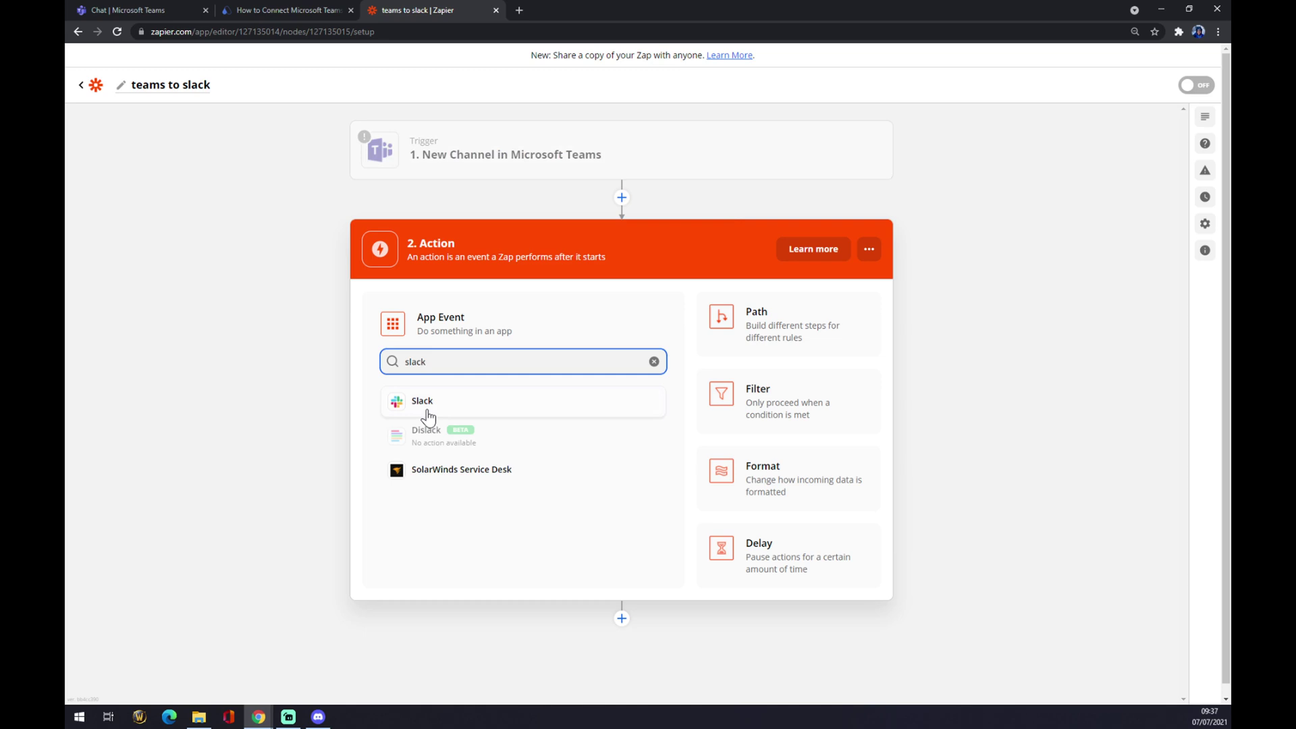
click(424, 407)
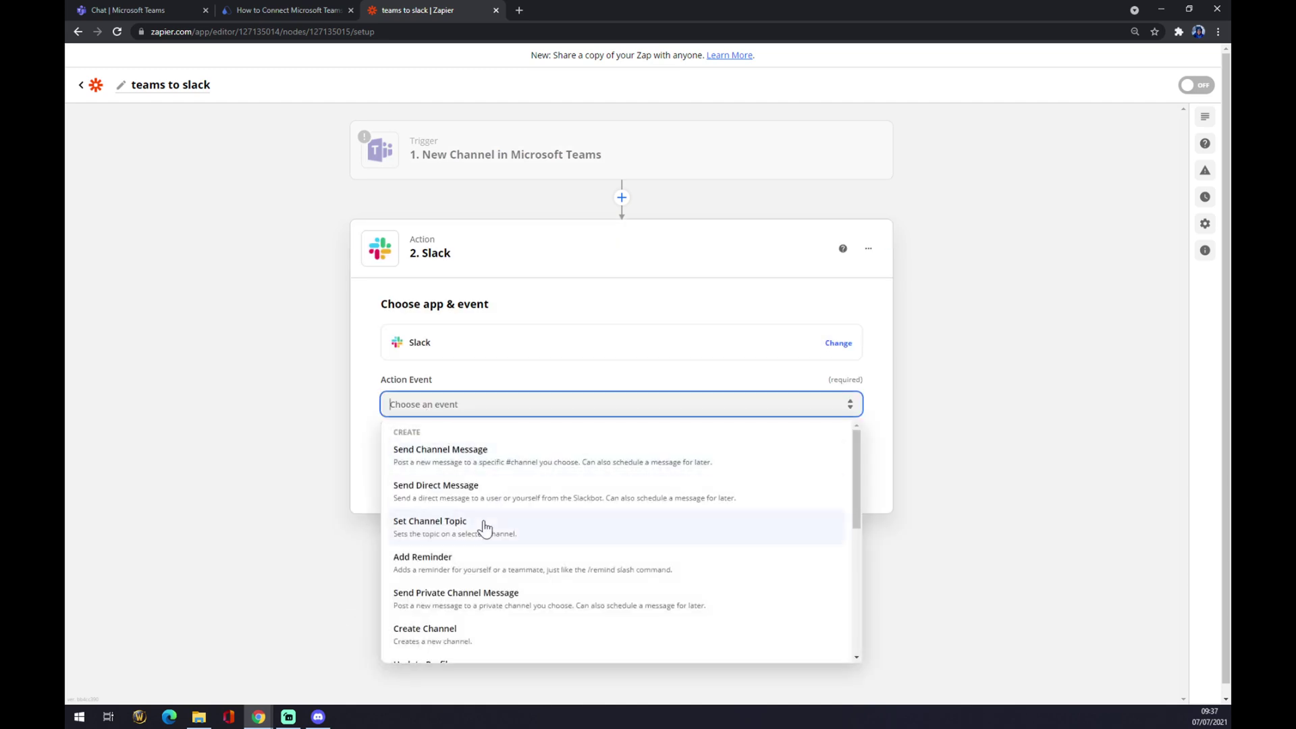
scroll(483, 529, down, 5)
scroll(483, 529, up, 5)
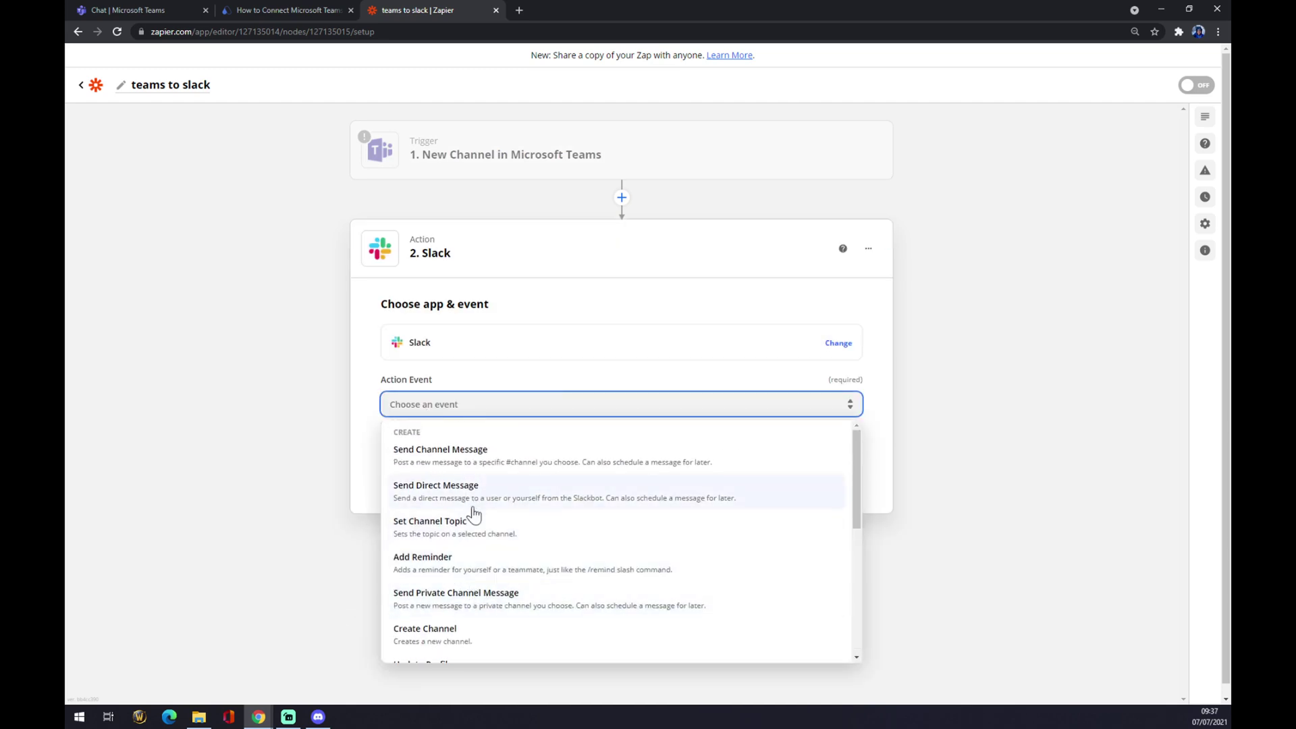
click(459, 572)
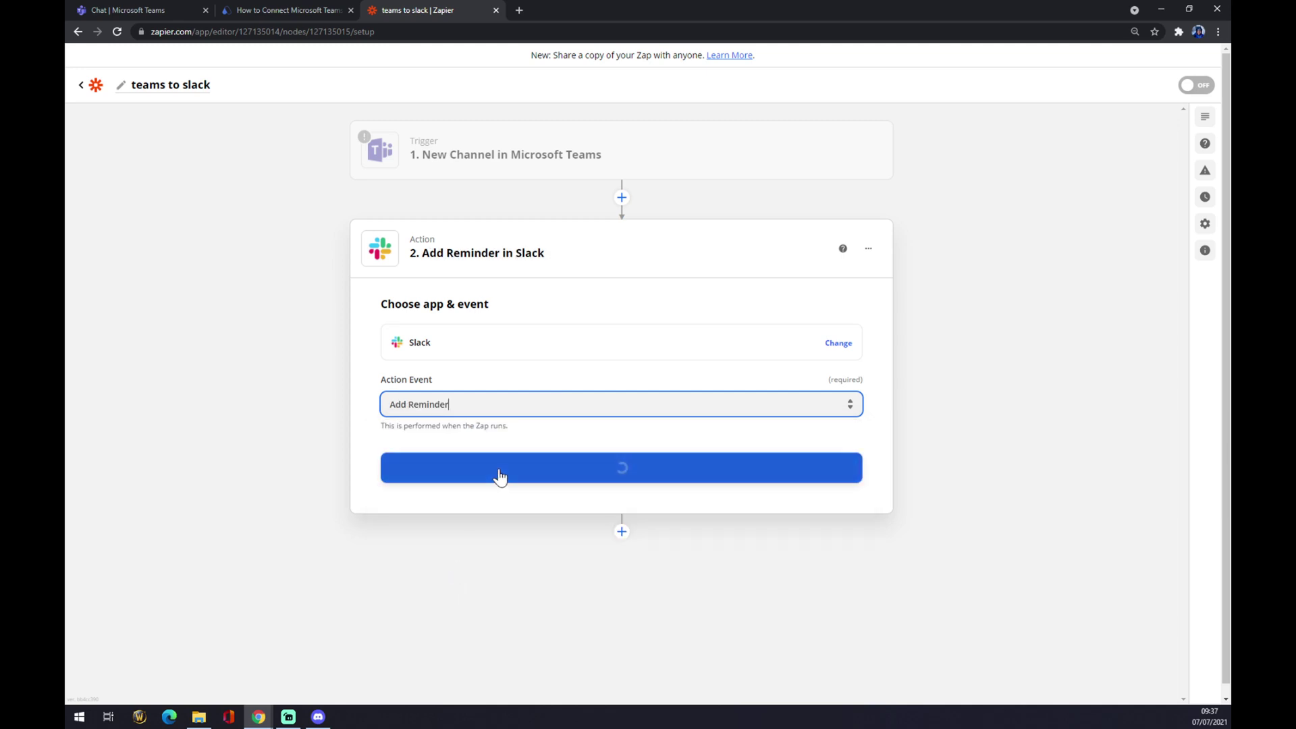
click(530, 477)
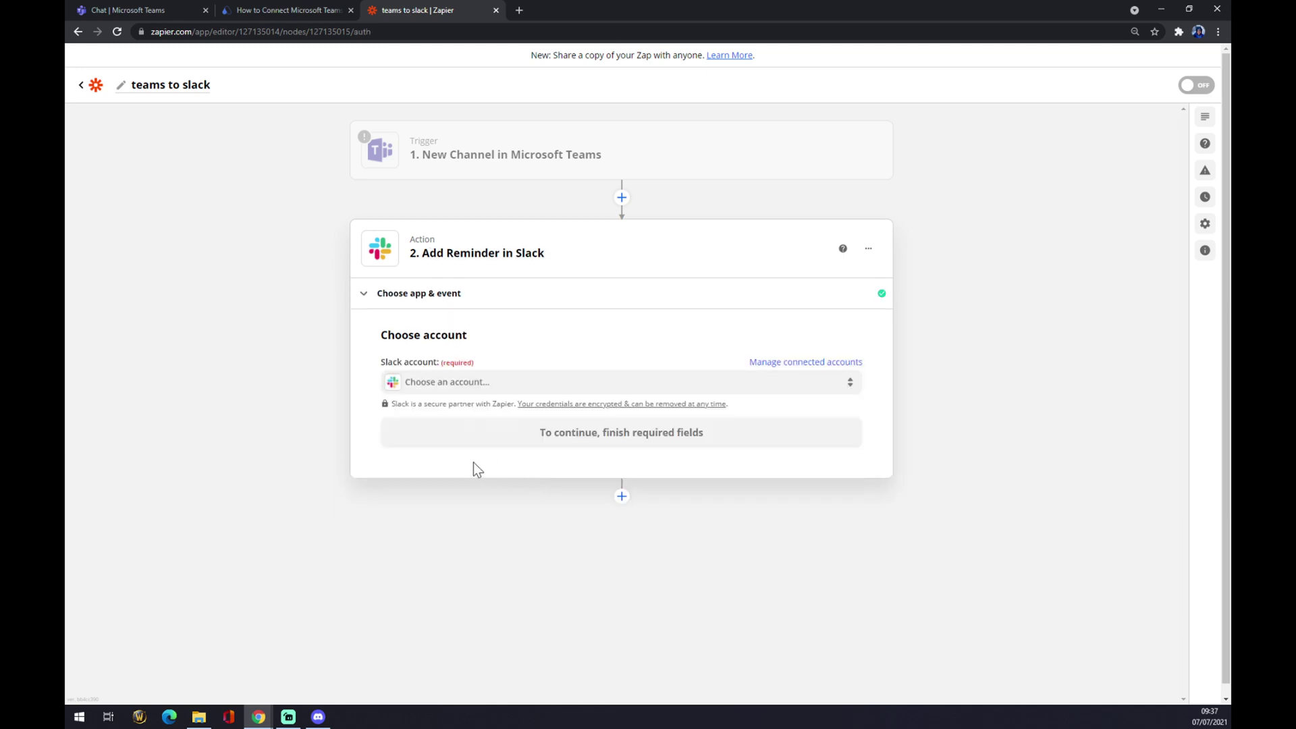